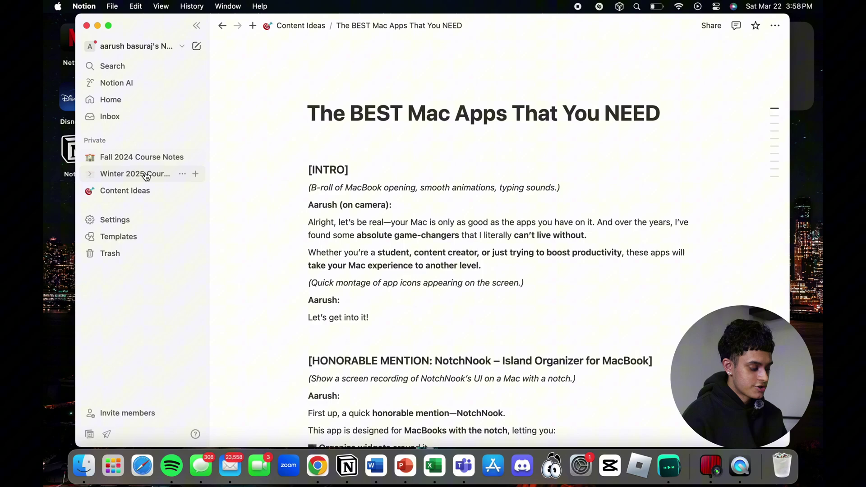
Make Notion full screen and switch from The BEST Mac Apps script to the 'Welcome home' page
key(ctrl+super+f)
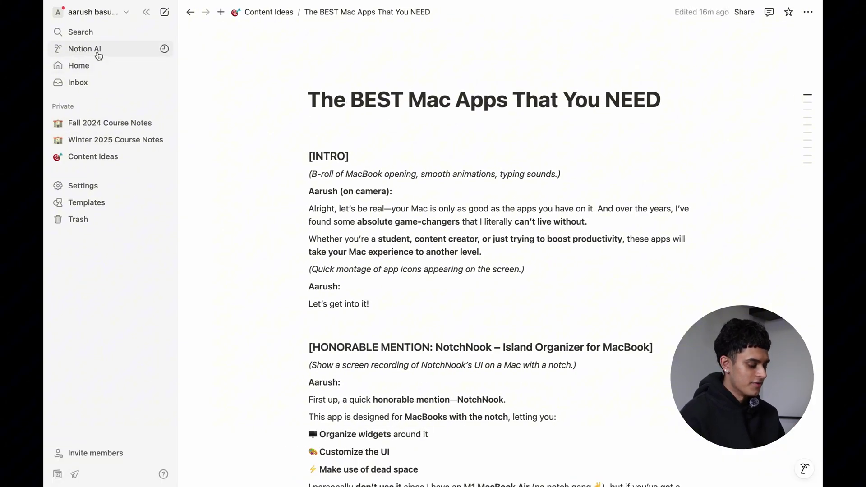
click(95, 72)
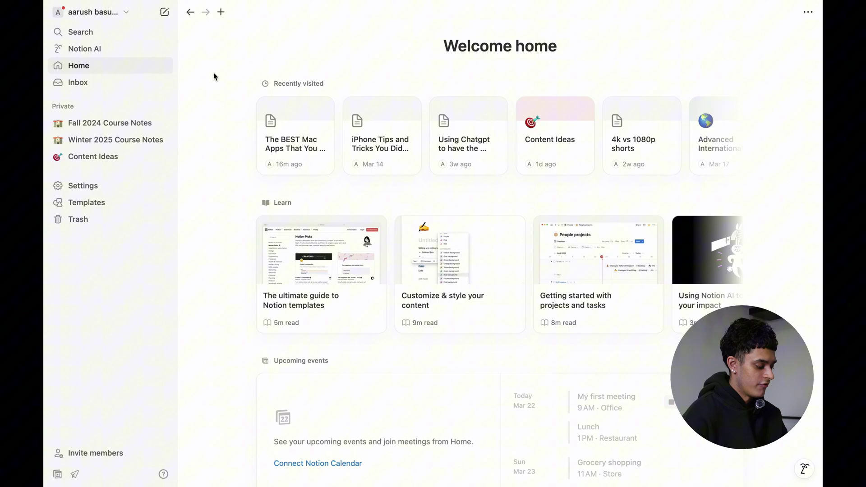
key(super+bracketleft)
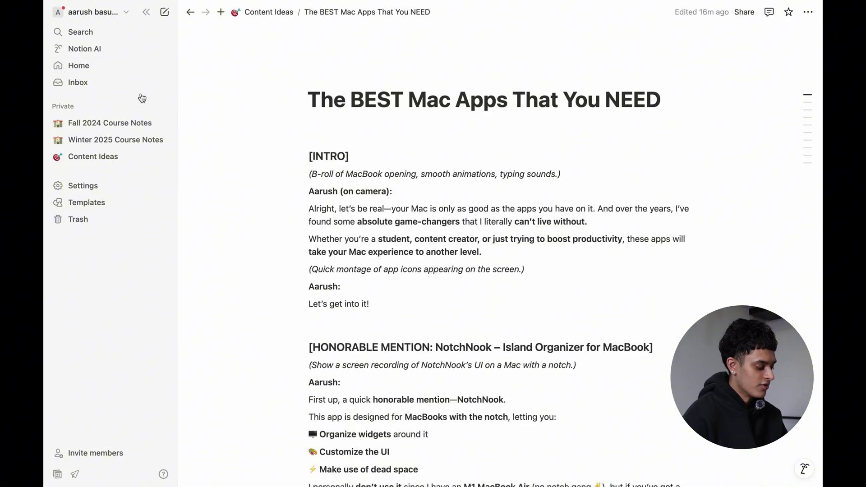
click(95, 72)
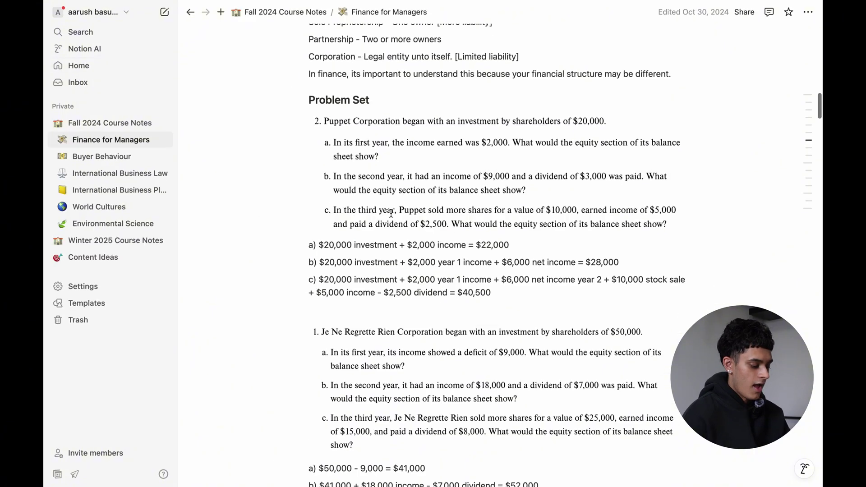
Scroll Finance for Managers, expand Winter 2025 Course Notes, and open Advanced International Marketing Management
scroll(390, 213, down, 20)
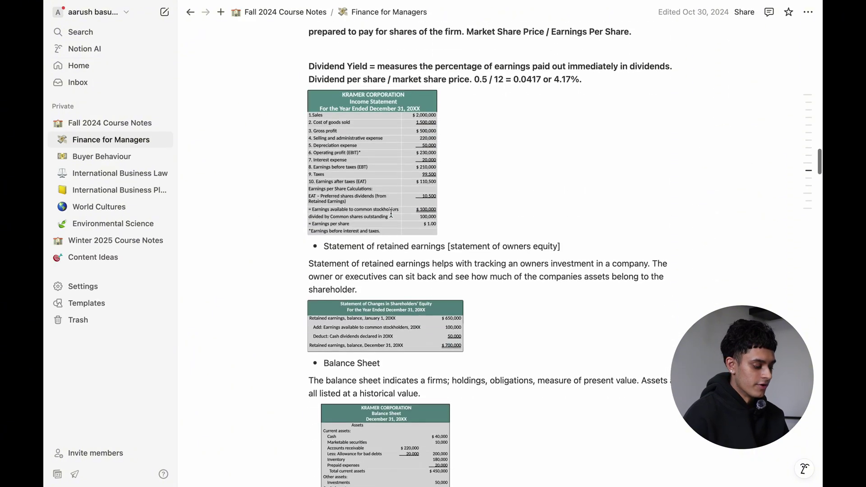
scroll(391, 214, down, 15)
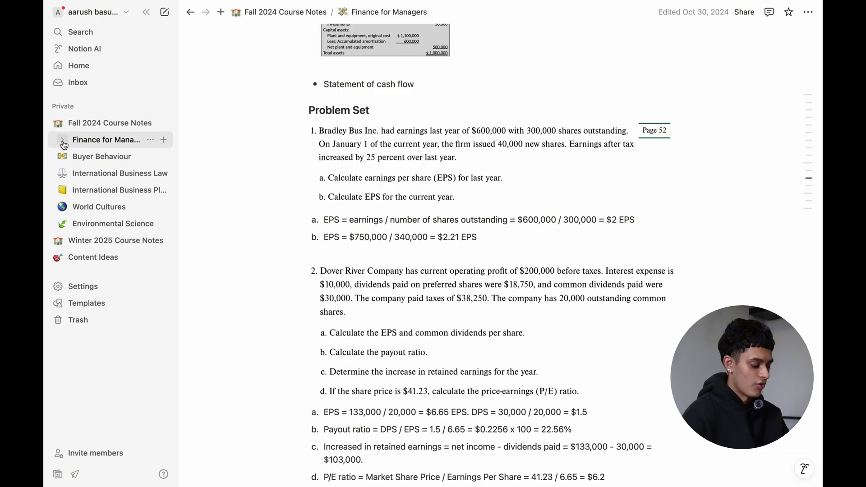
click(62, 141)
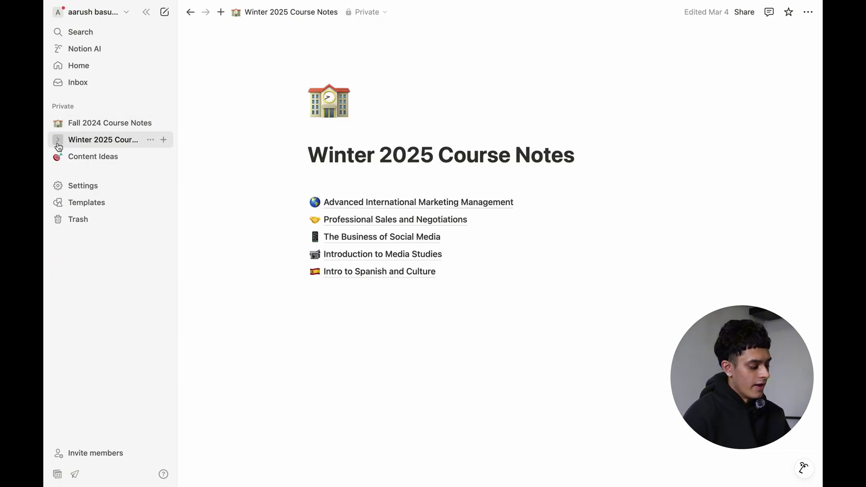
click(59, 140)
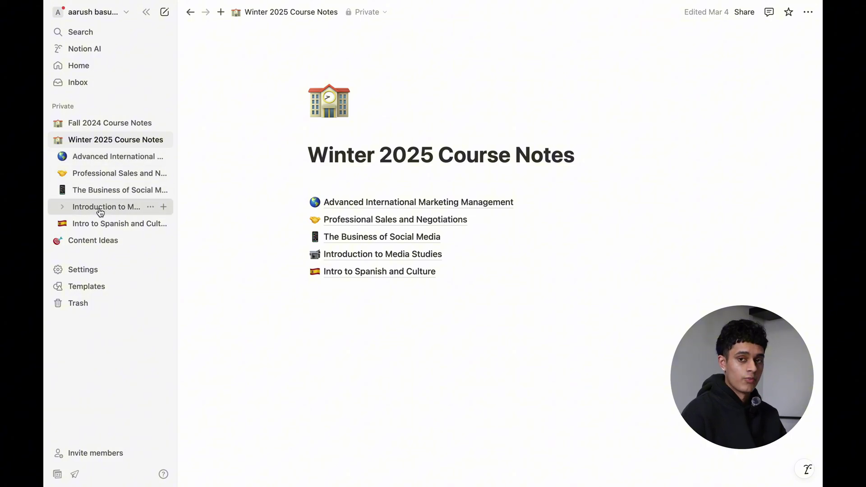
click(112, 157)
Scroll through the Advanced International Marketing Management notes, then open the Content Ideas page
scroll(455, 266, down, 15)
scroll(455, 266, down, 12)
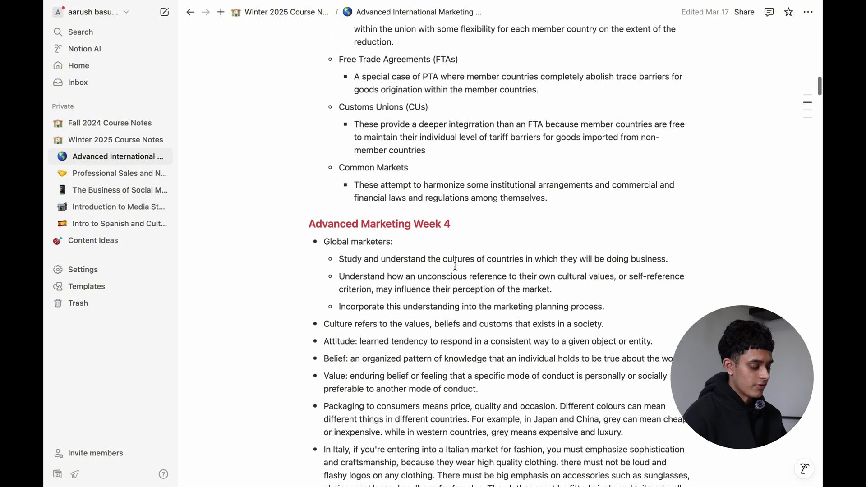
scroll(455, 266, down, 15)
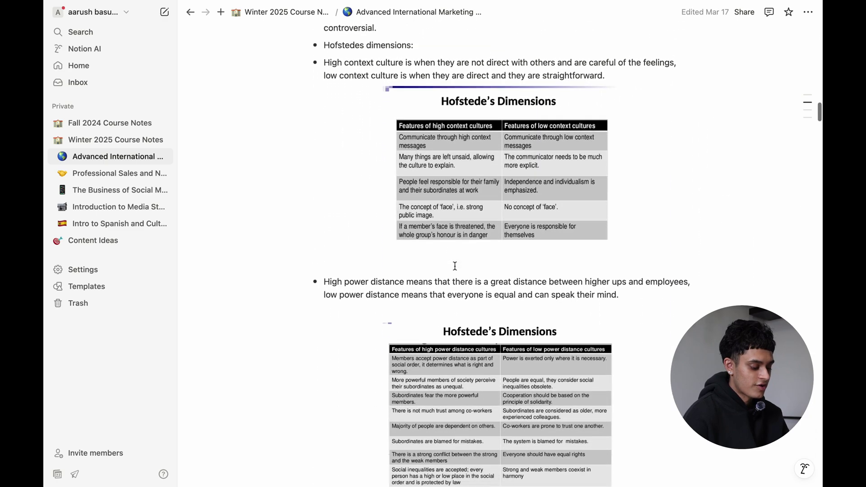
scroll(455, 269, down, 8)
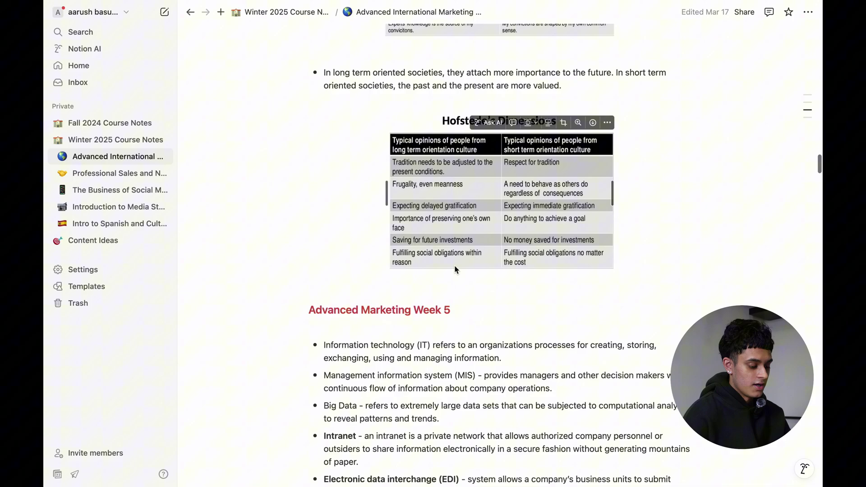
scroll(455, 270, down, 15)
scroll(454, 269, down, 10)
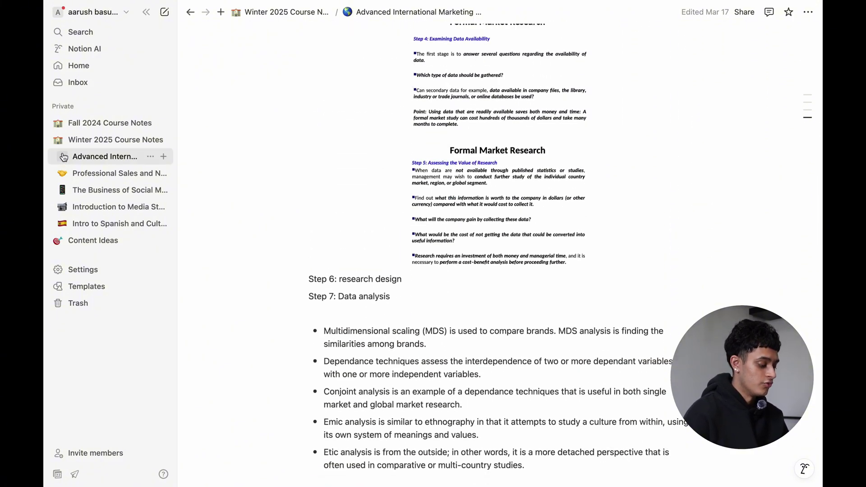
click(58, 140)
Expand Content Ideas' video pages and open The BEST Mac Apps That You NEED script
click(93, 157)
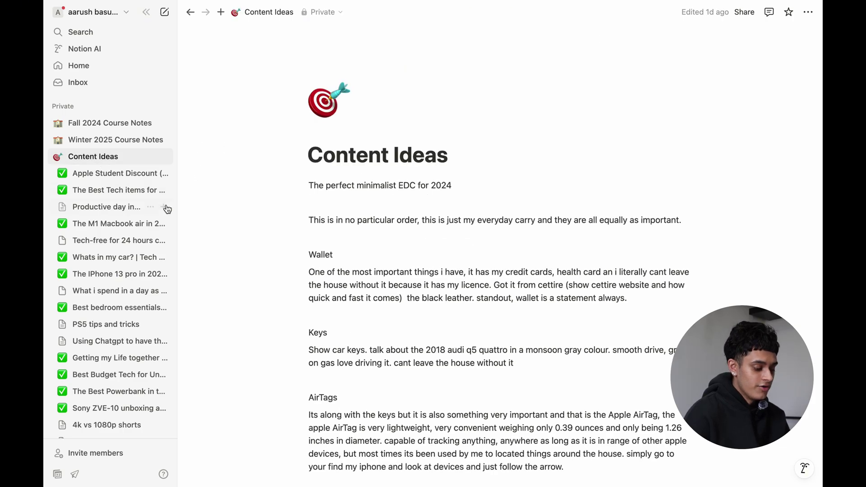
scroll(336, 220, down, 7)
scroll(95, 258, down, 2)
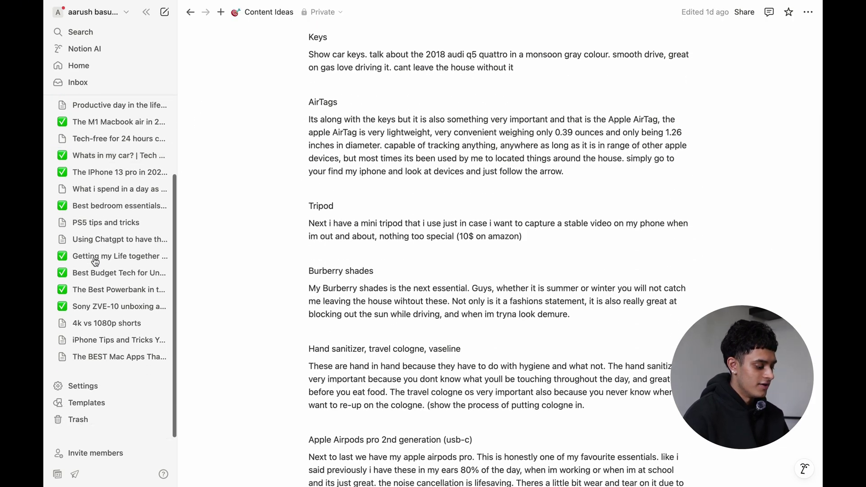
scroll(95, 262, up, 2)
scroll(95, 271, down, 3)
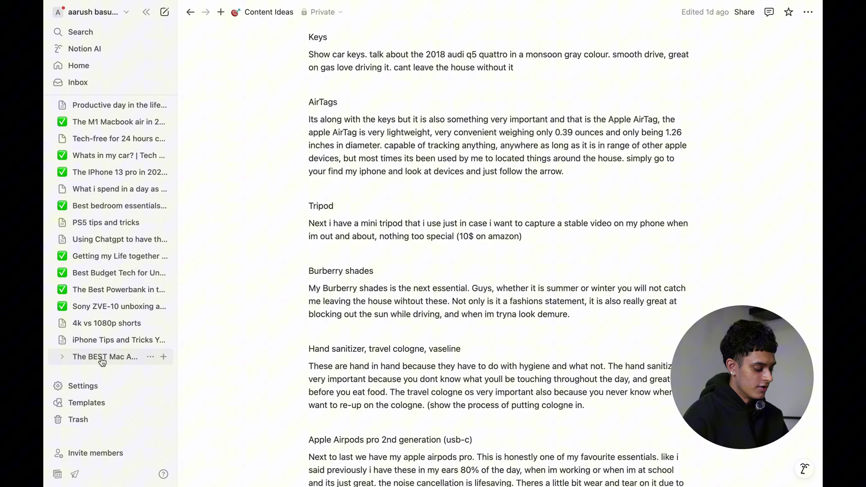
click(103, 361)
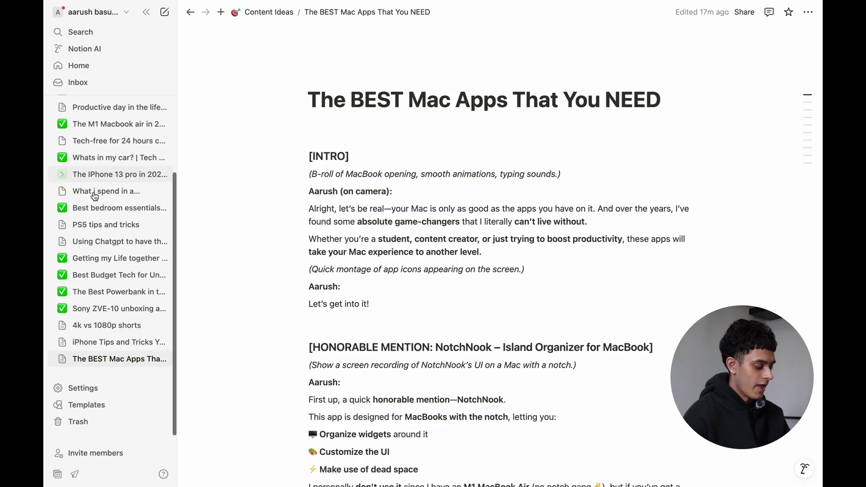
View Apple Student Discount (Shorts), then The Best Tech items for a Productive Day, and collapse Content Ideas
scroll(120, 219, up, 4)
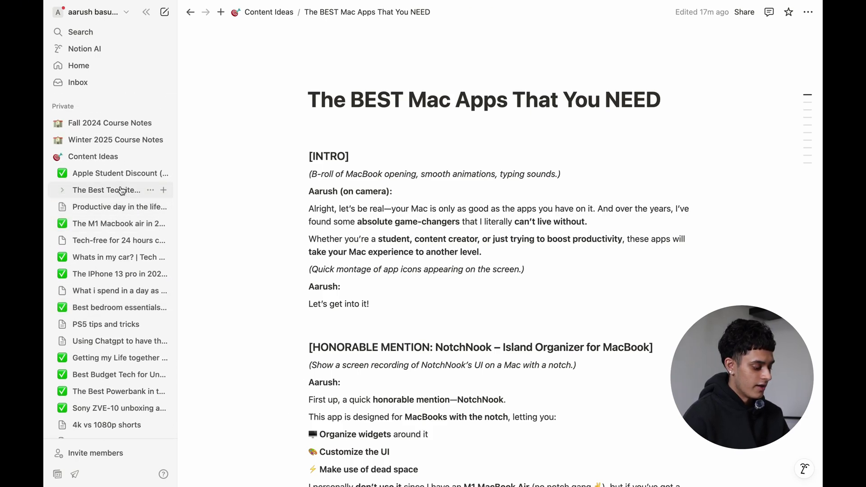
click(112, 173)
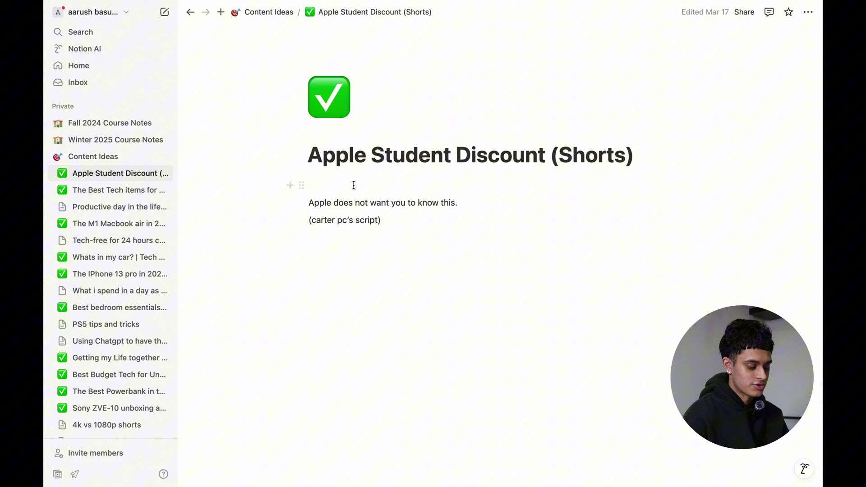
click(109, 192)
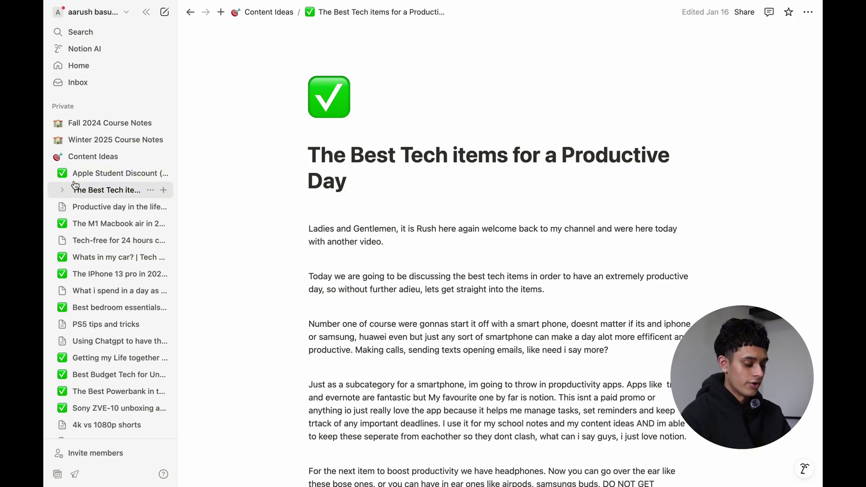
click(58, 159)
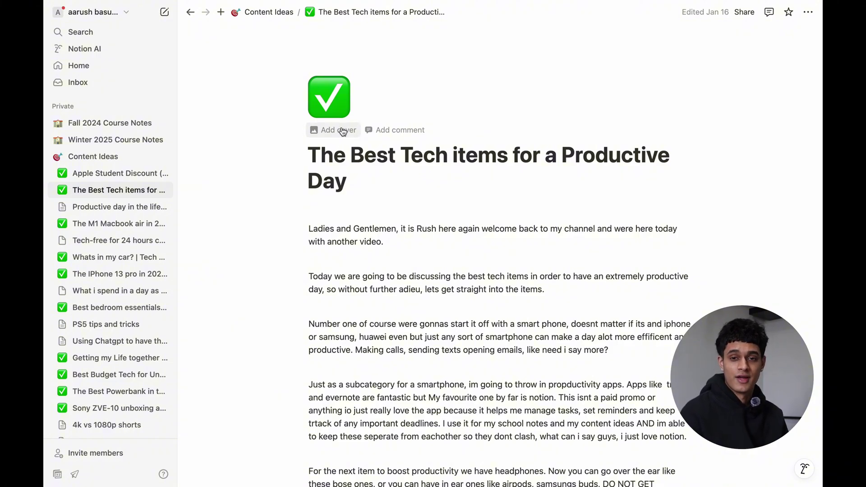
click(116, 163)
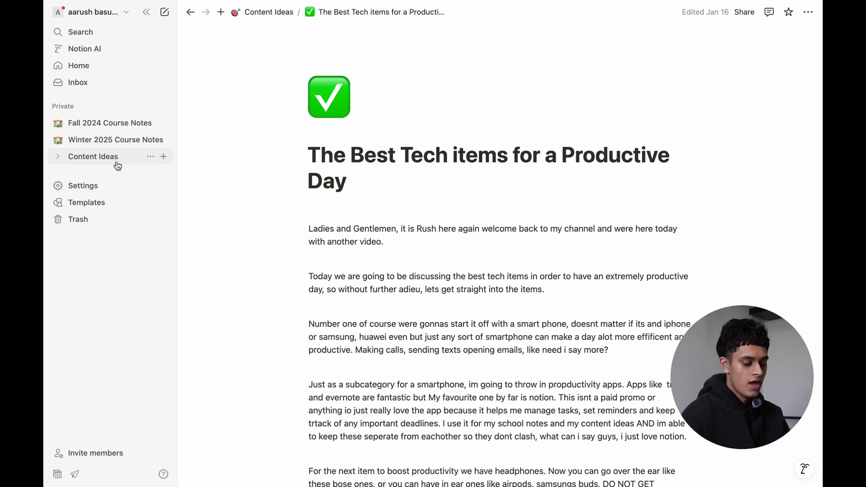
Bring up the macOS menu bar over the full-screen Notion window to leave it
mouse_move(74, 2)
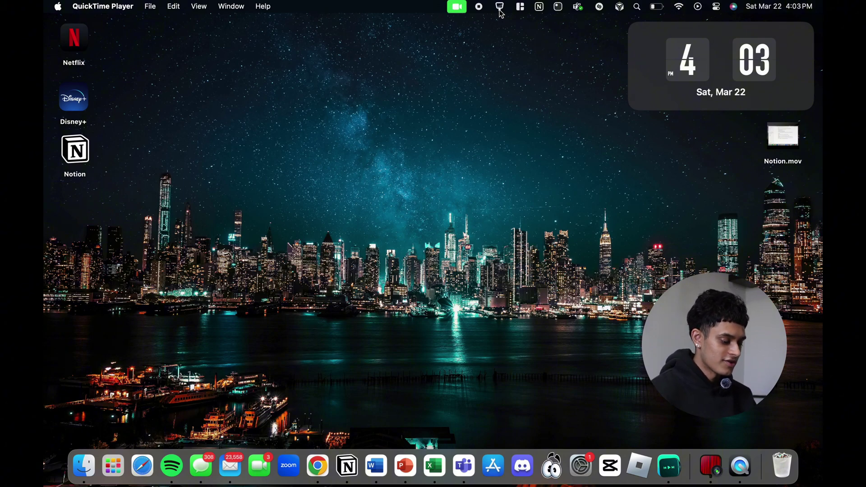
Show the Hand Mirror camera preview from the menu bar, then close and reopen it
click(499, 7)
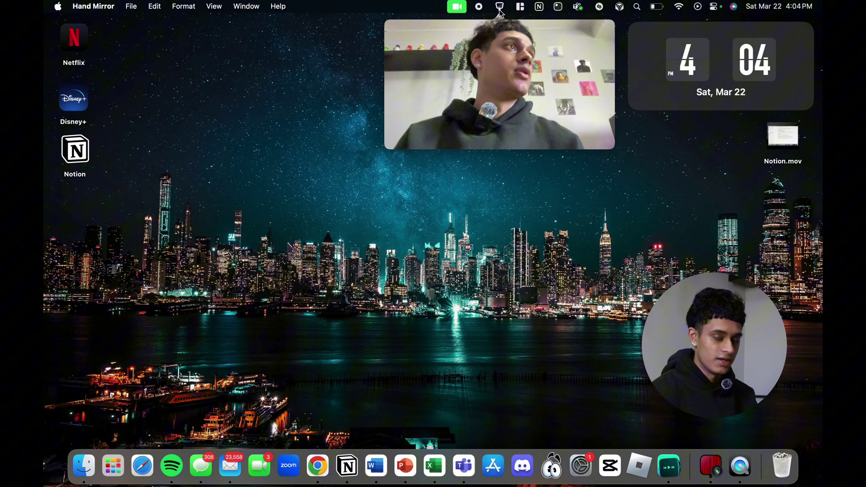
click(500, 6)
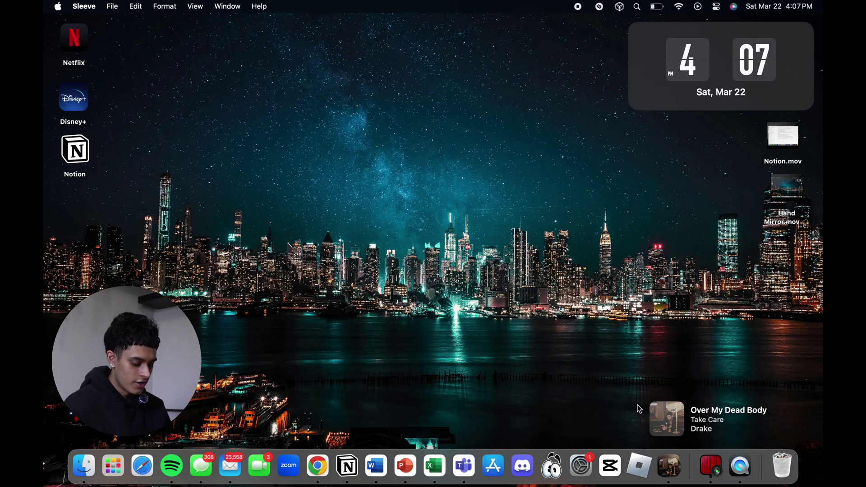
mouse_move(677, 414)
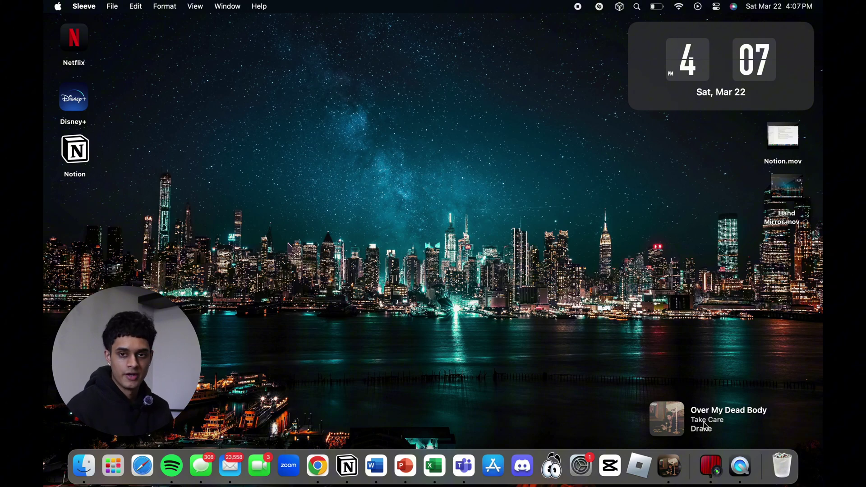
drag(705, 425, 735, 421)
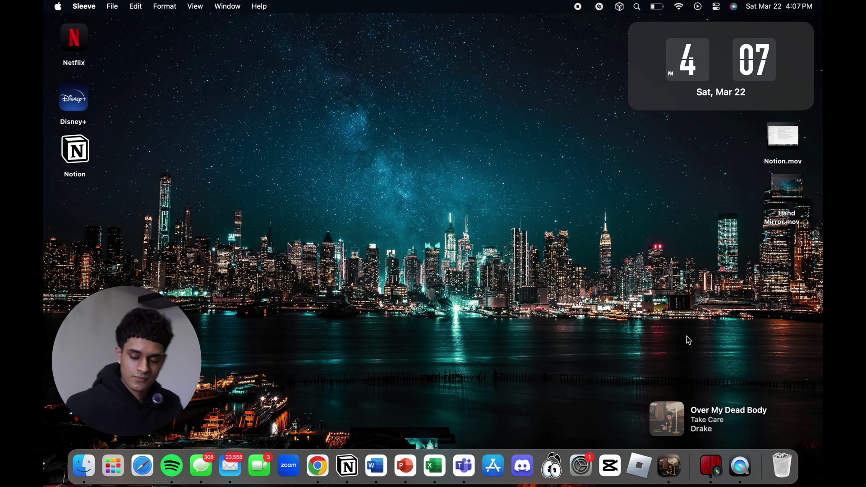
mouse_move(698, 404)
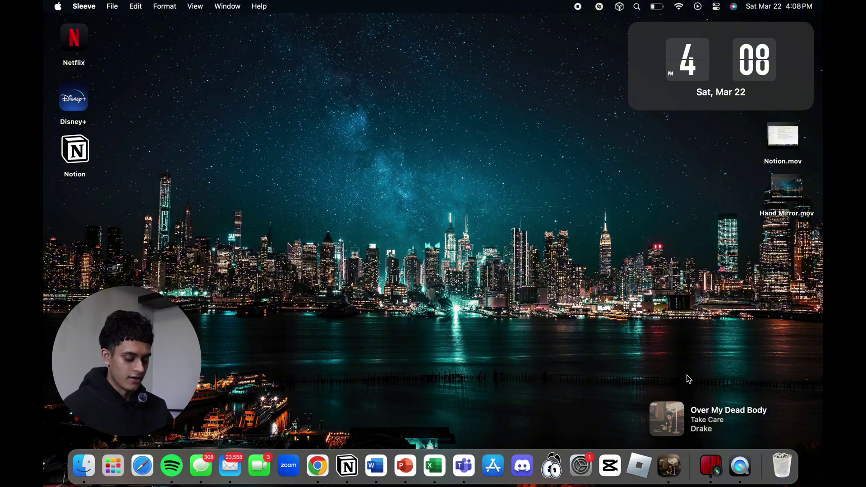
drag(720, 426, 745, 414)
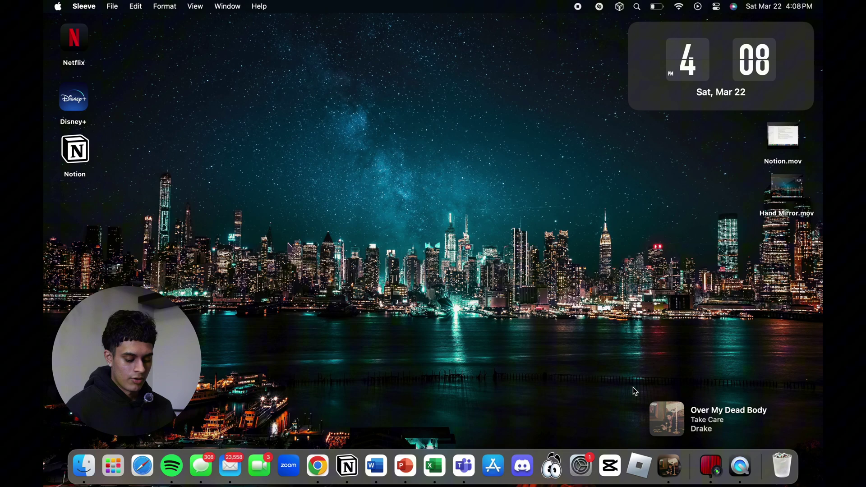
click(663, 415)
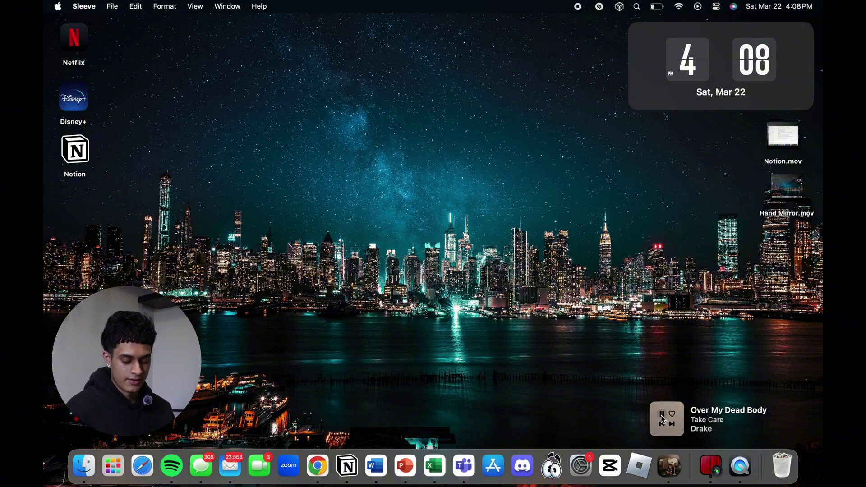
click(662, 416)
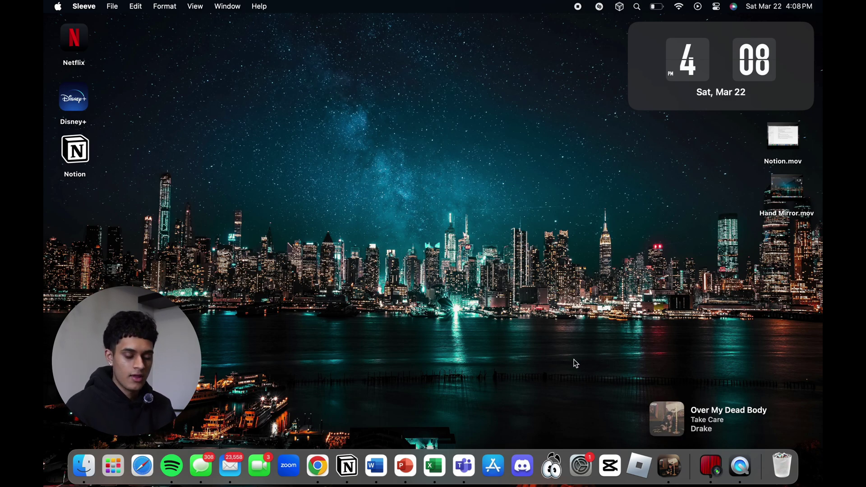
Open Sleeve's settings window, moving it up and left and making it smaller
click(671, 468)
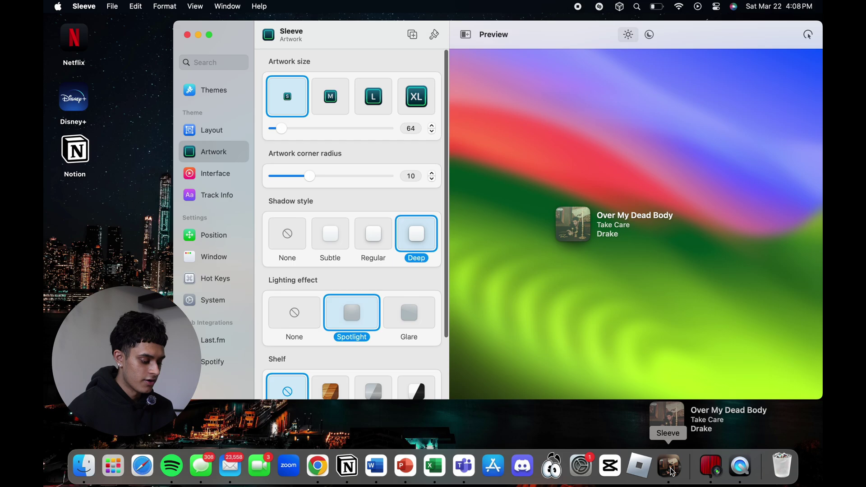
drag(380, 37, 299, 30)
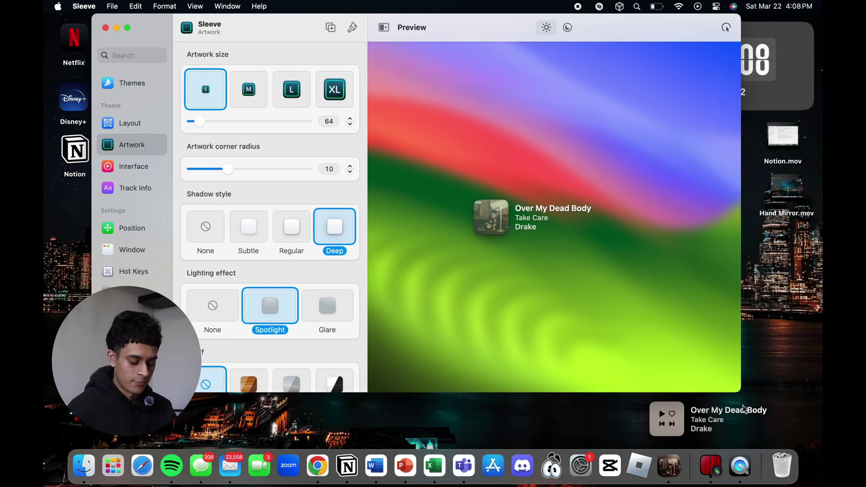
drag(740, 391, 667, 323)
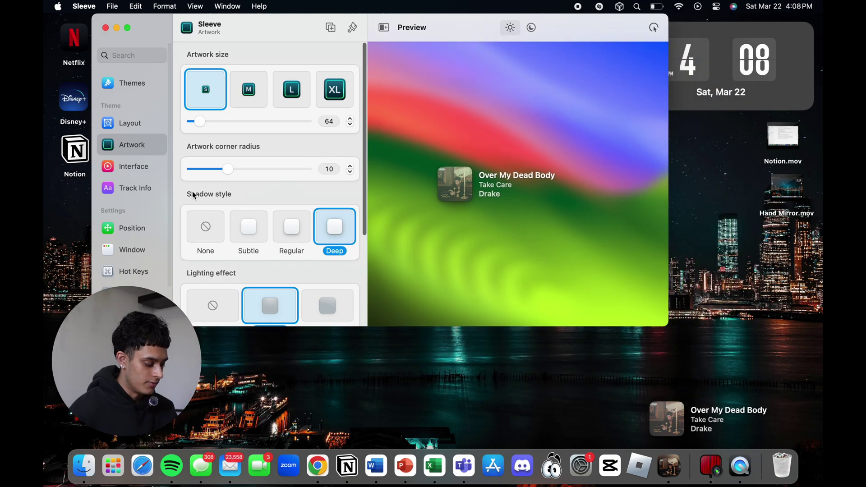
Try the Prestige and Classic widget themes, then return to the Neue theme
click(131, 88)
click(132, 89)
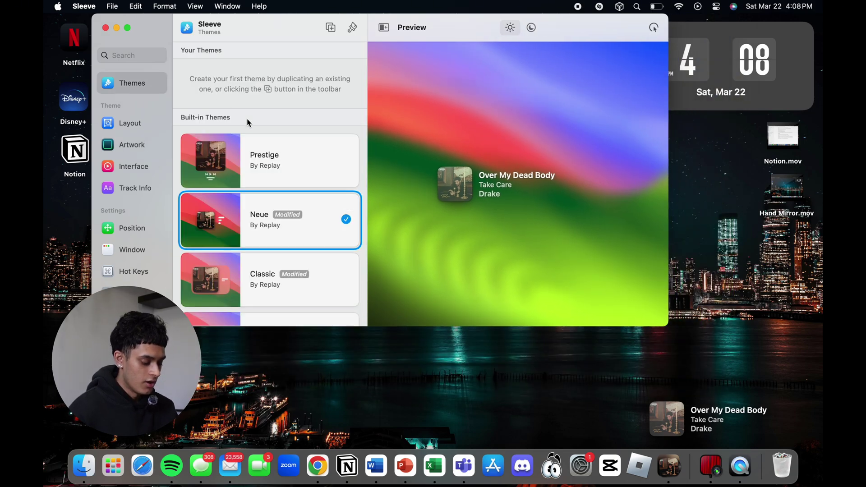
click(279, 158)
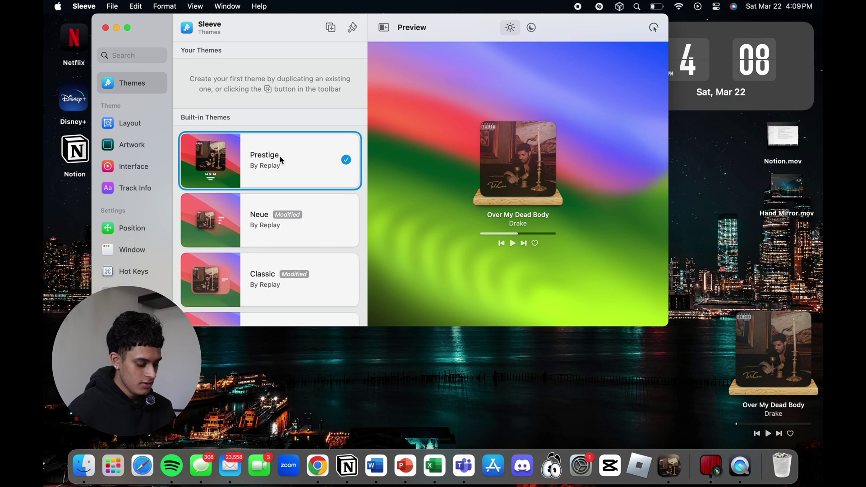
click(289, 276)
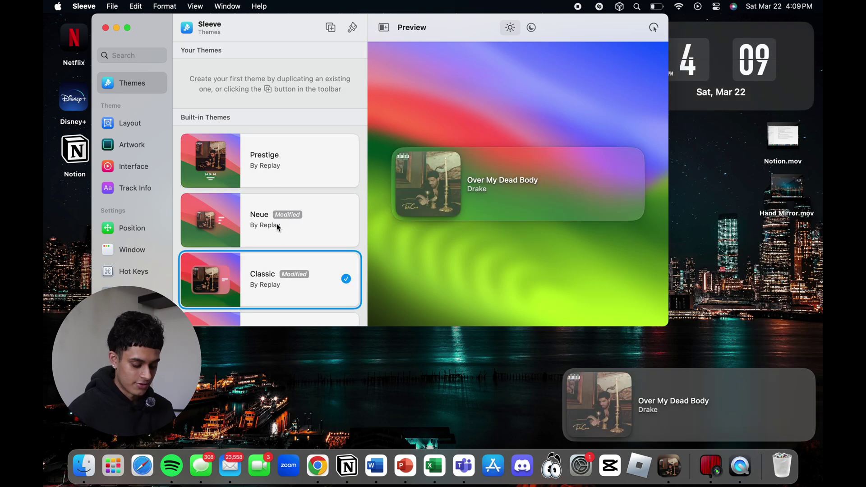
click(277, 224)
Try the Vertical, Stacked and Text only widget layouts, settling on Horizontal
click(119, 123)
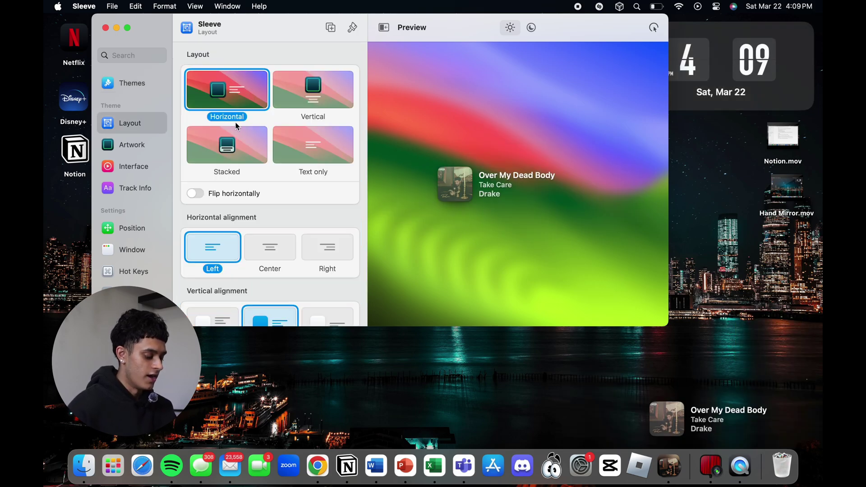
click(322, 89)
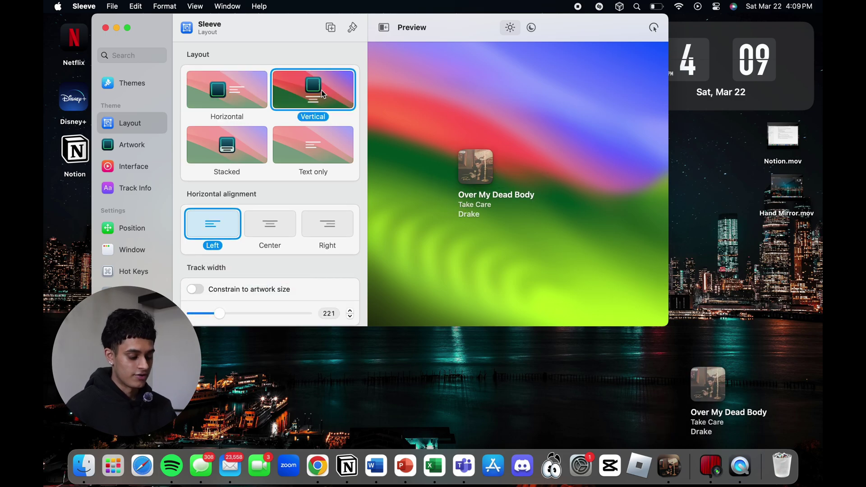
click(228, 152)
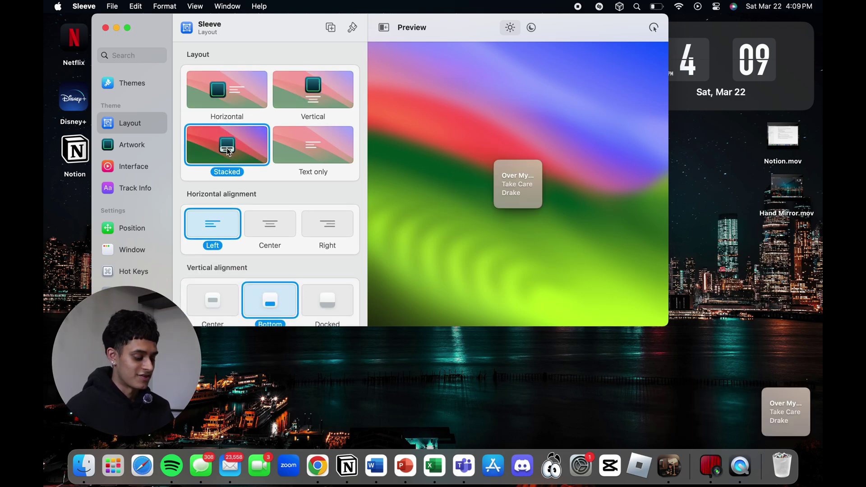
click(325, 158)
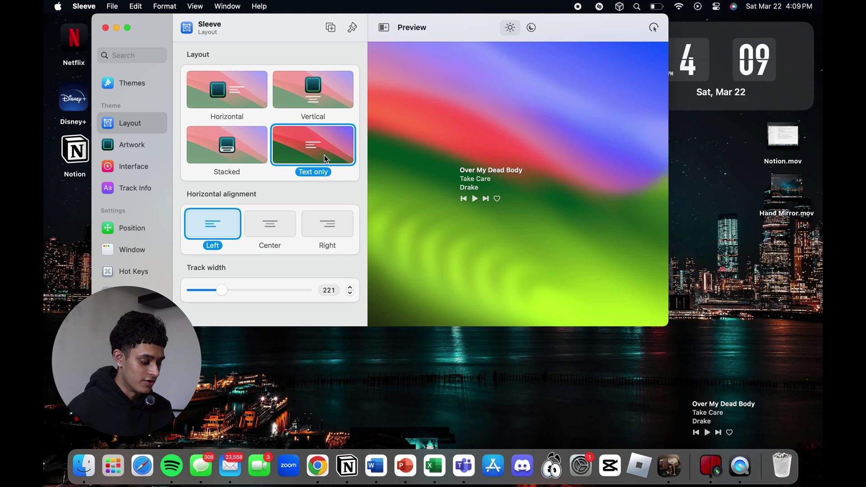
click(229, 84)
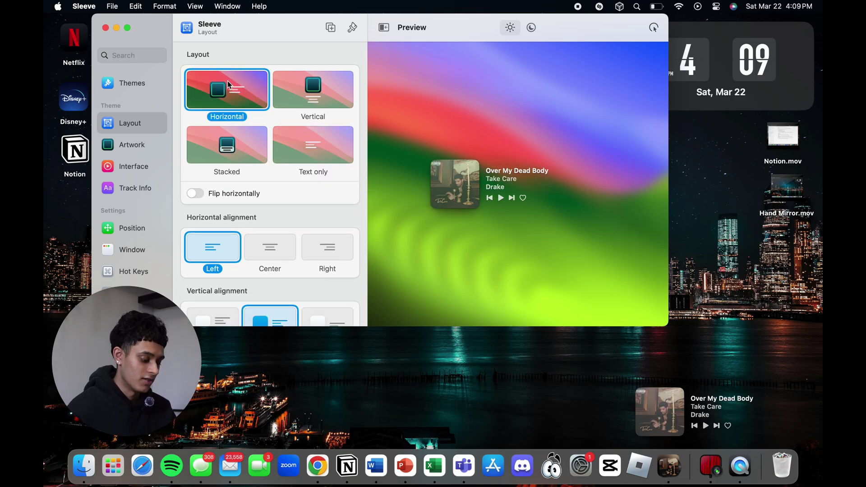
Set the widget artwork size to S after trying L and XL
key(Down)
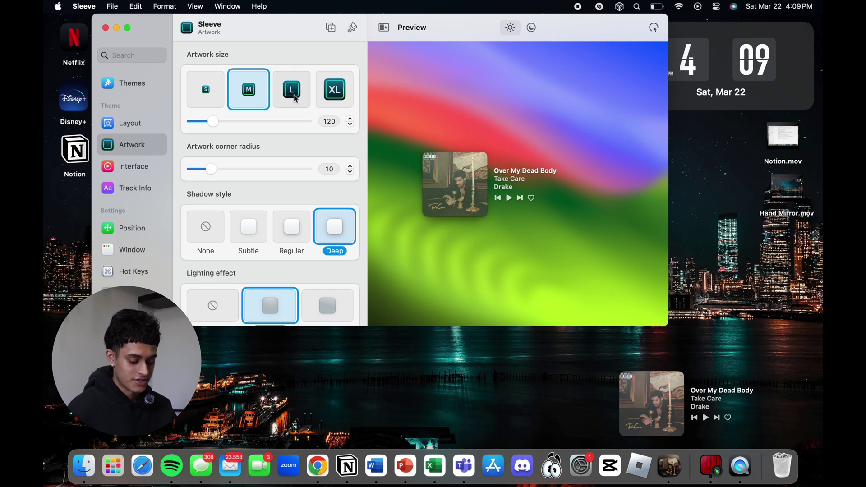
click(292, 93)
click(334, 93)
click(221, 88)
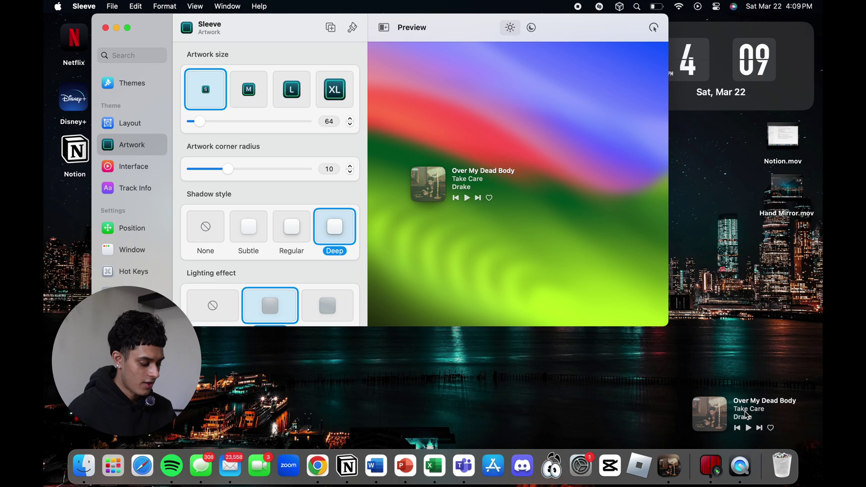
Browse the Track Info, Interface and Window settings through to Hot Keys
click(133, 187)
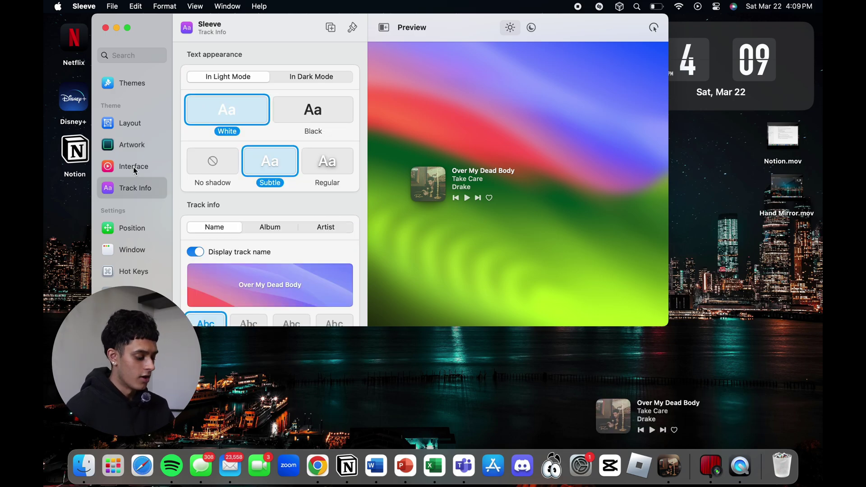
click(134, 167)
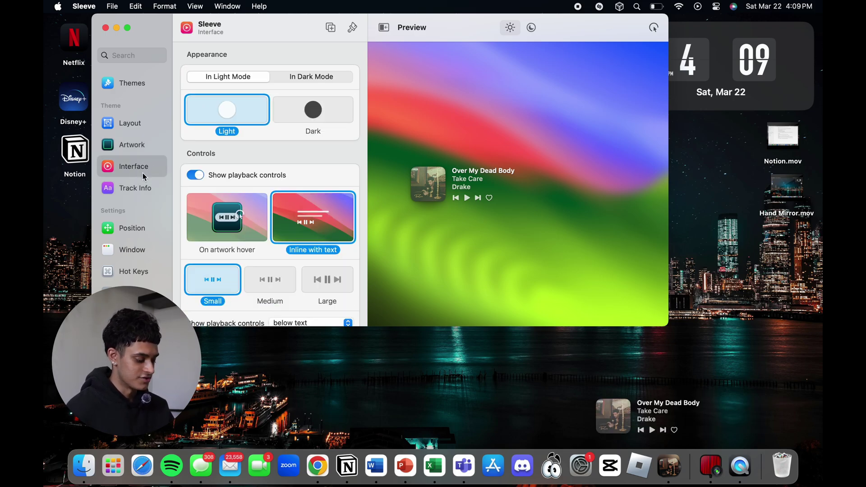
click(142, 185)
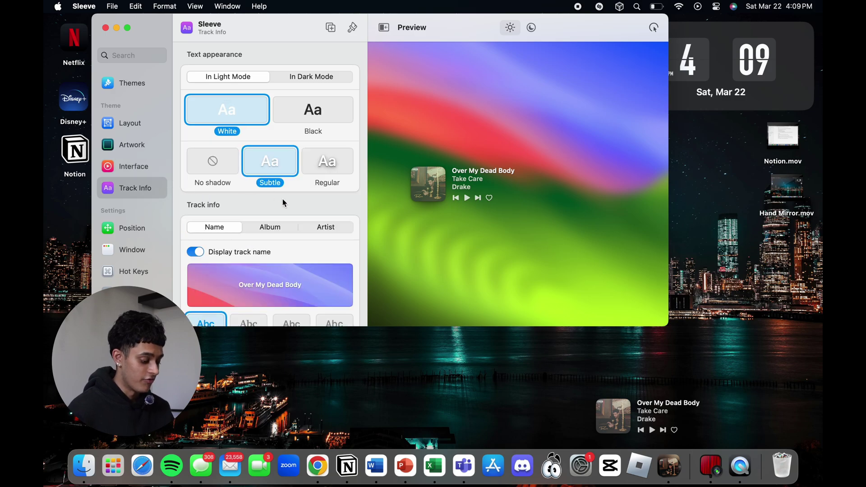
scroll(283, 199, down, 3)
click(145, 255)
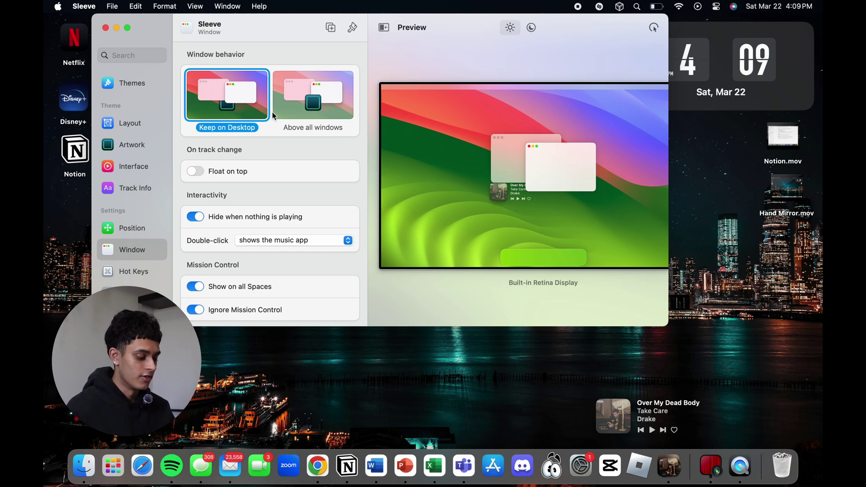
key(Down)
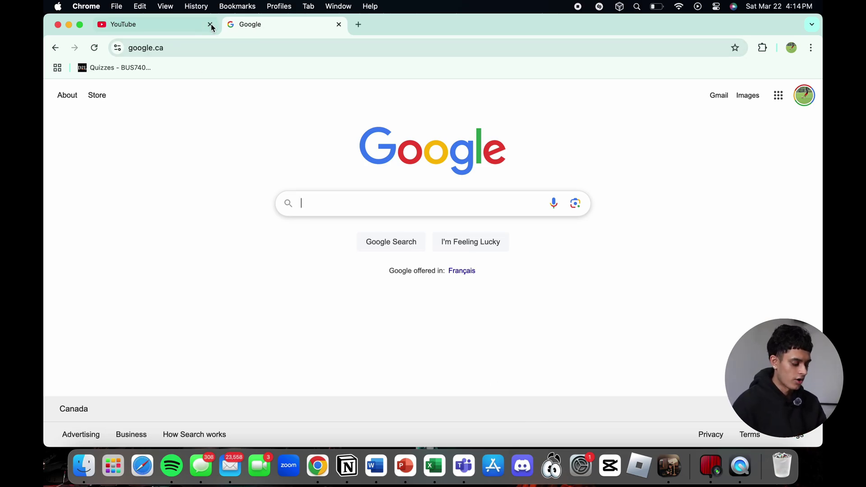
Move the Google tab into its own window and snap the YouTube window to the left half
drag(251, 30, 308, 63)
drag(111, 24, 162, 26)
mouse_move(131, 27)
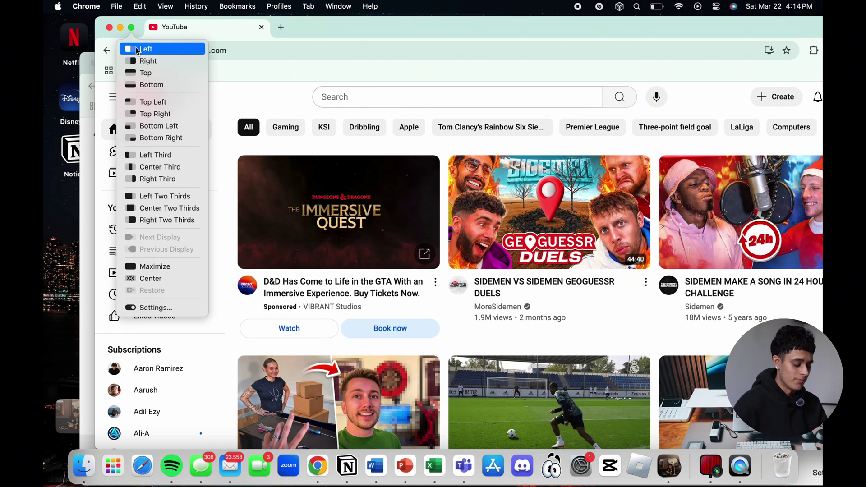
click(141, 50)
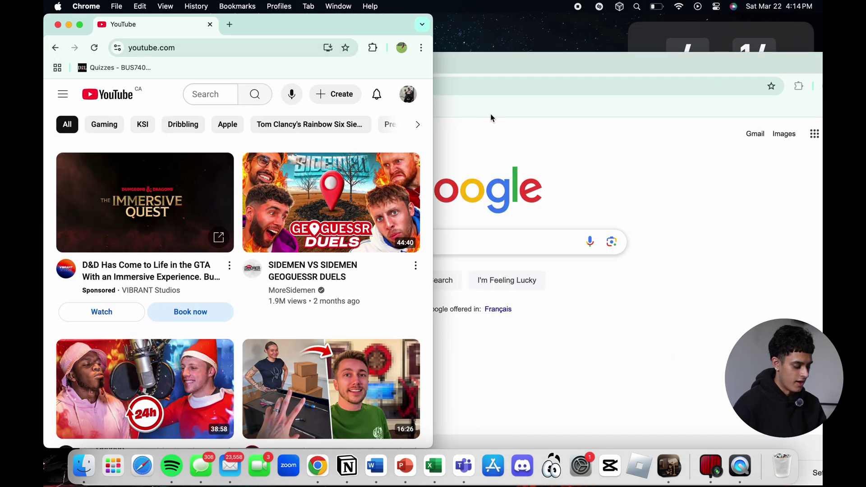
Snap the Google window to the right half of the screen
click(572, 134)
mouse_move(113, 62)
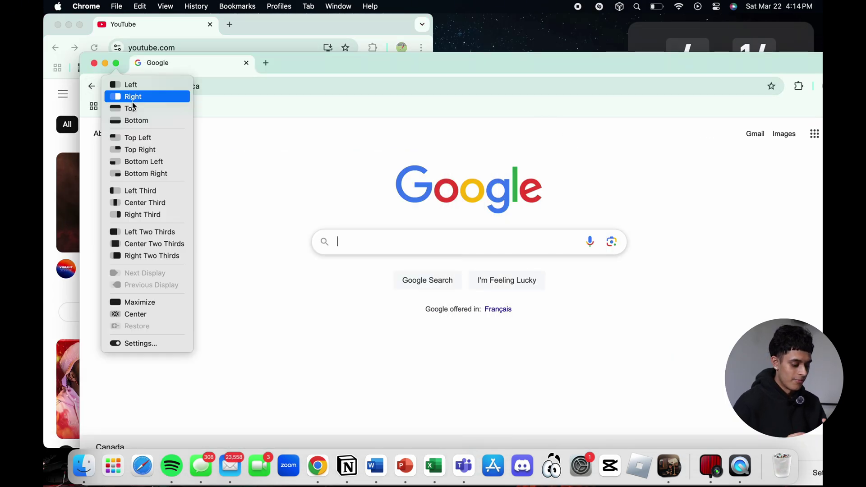
click(132, 101)
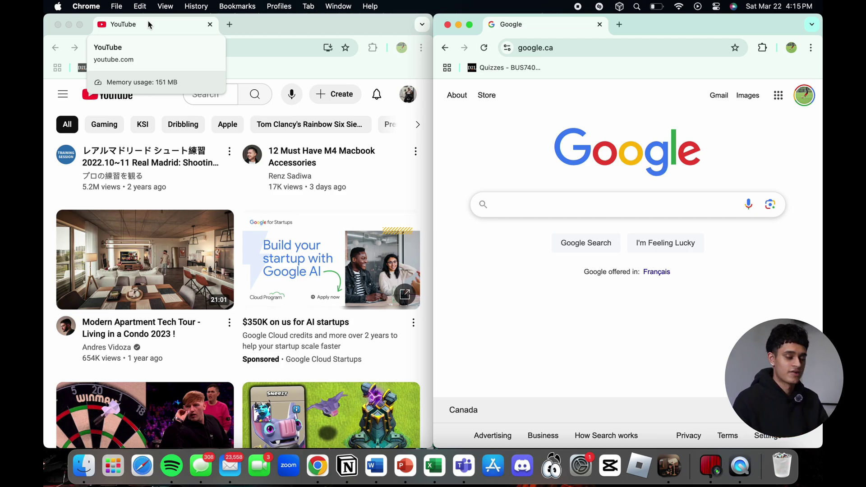
Dismiss Magnet's layout menu and drag the YouTube window out of the tiling toward the lower right
mouse_move(80, 25)
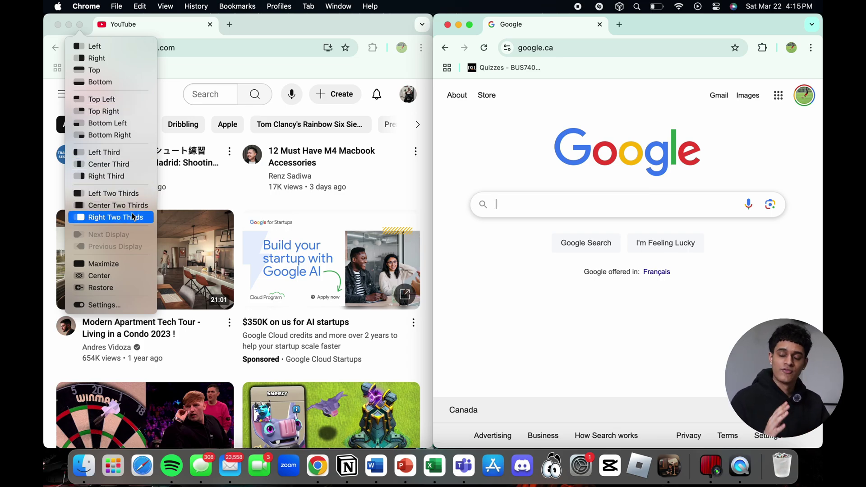
click(151, 26)
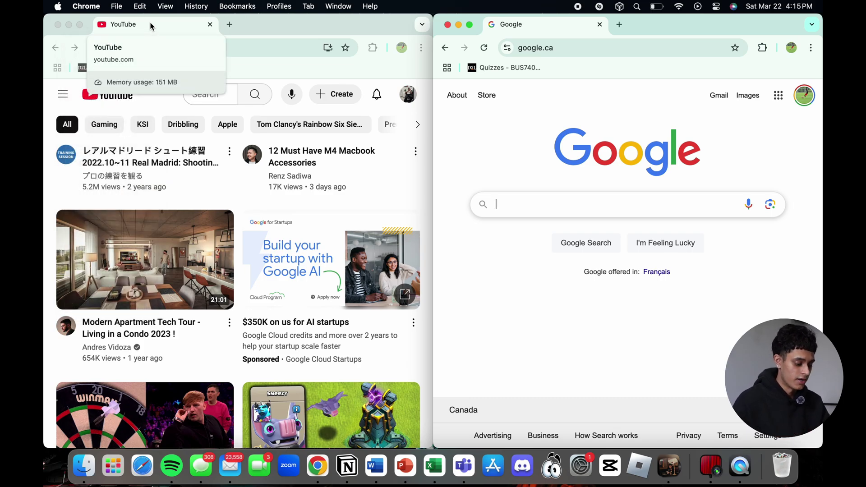
drag(152, 26, 545, 223)
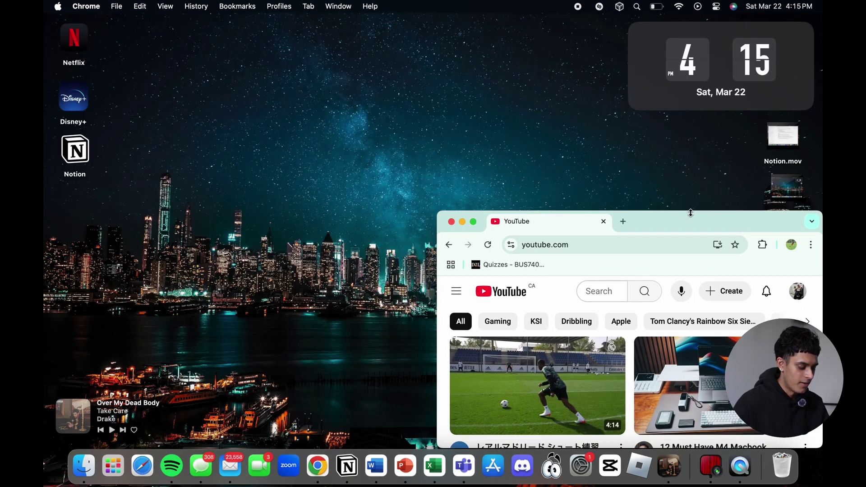
Drag the YouTube window into the top-right corner so Magnet snaps it there
drag(697, 223, 819, 15)
mouse_move(469, 26)
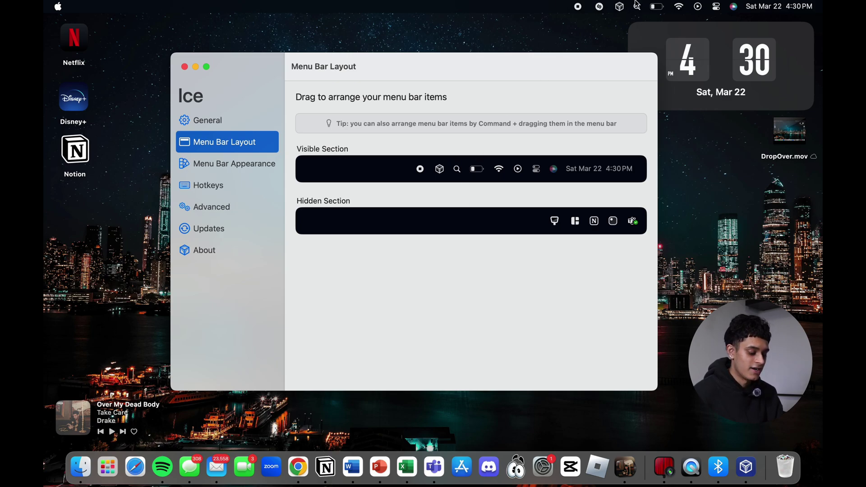
Review Ice's Menu Bar Layout and Menu Bar Appearance pages, then close Ice's settings window
click(248, 165)
click(240, 147)
click(241, 166)
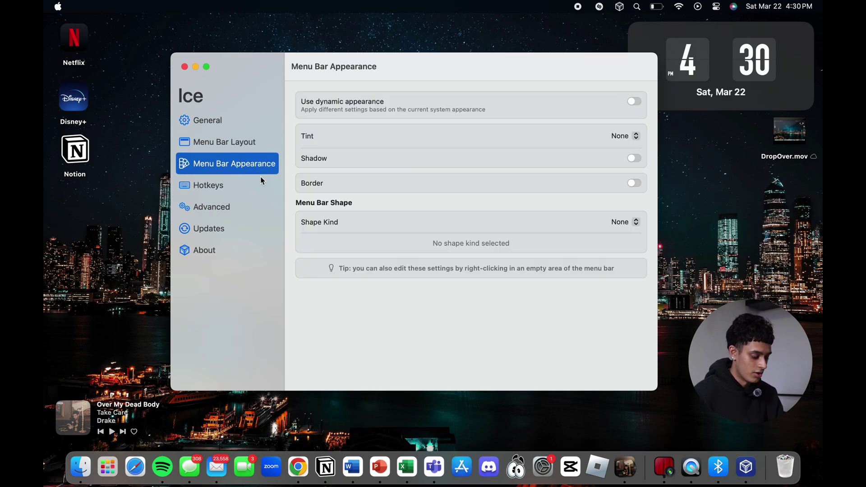
key(super+w)
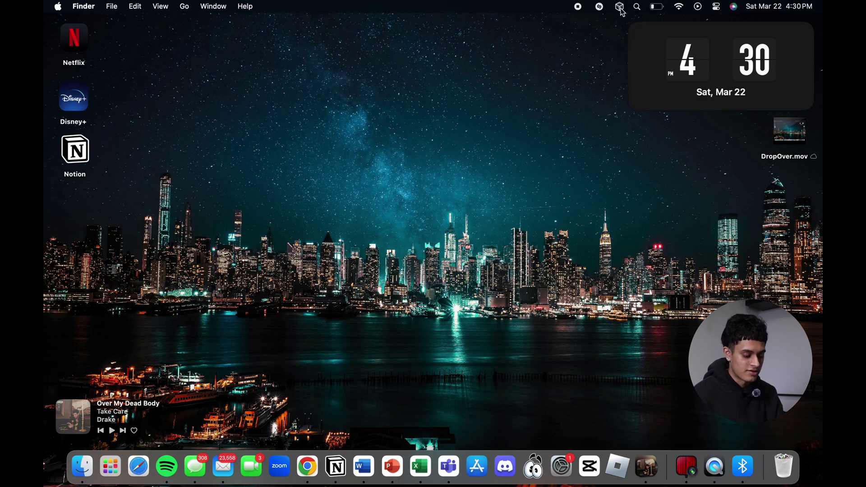
click(621, 8)
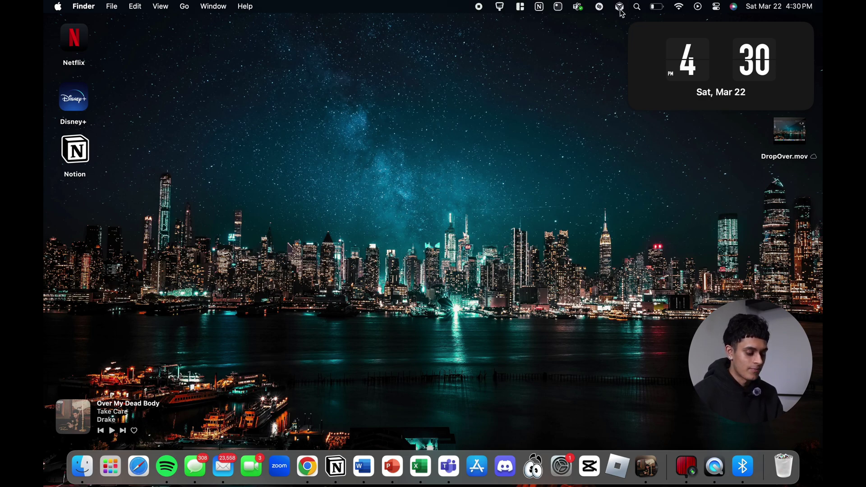
click(621, 10)
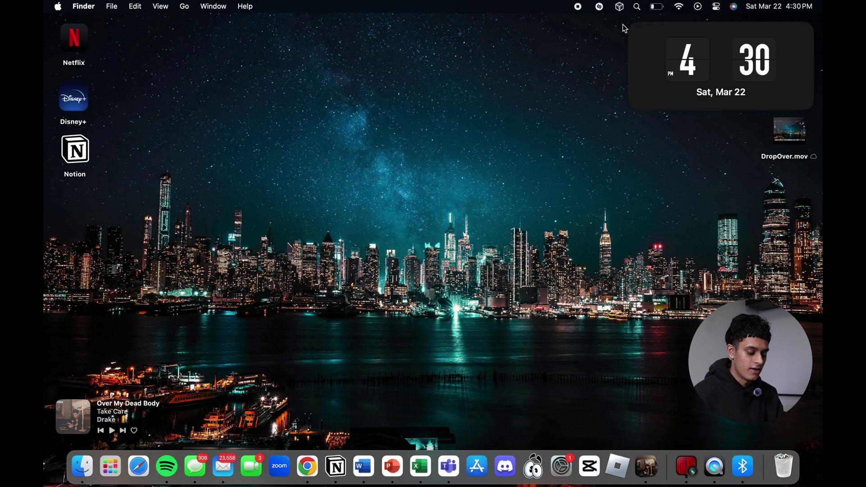